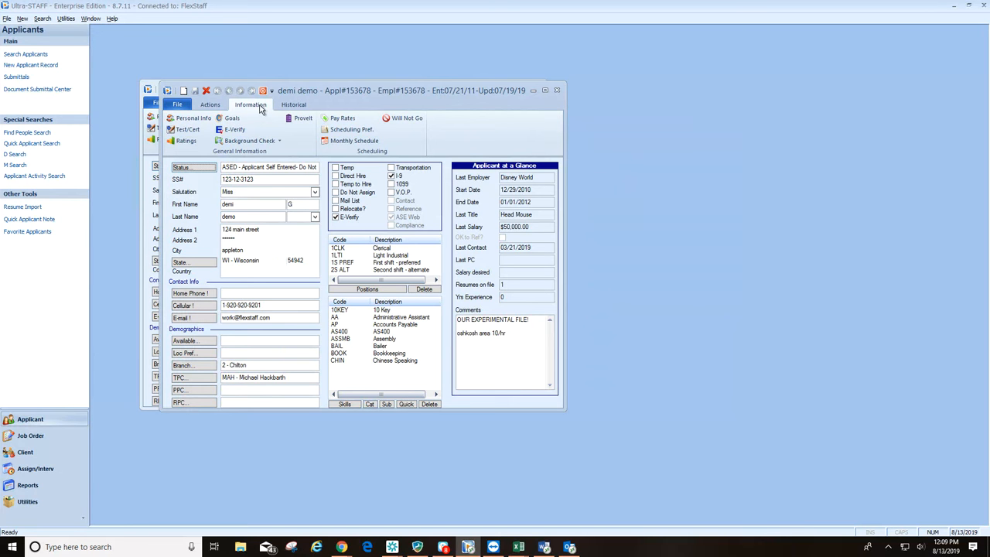
# Step: Submit an Asurint background check for the open applicant with the 7yr Unlimited Criminal Recommendation Package and the Appleton location
pyautogui.click(280, 141)
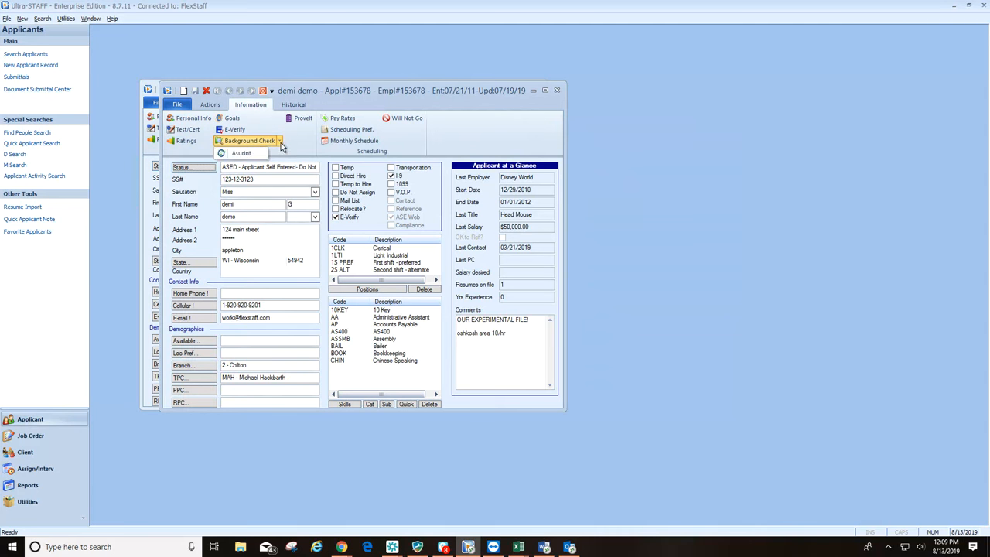
pyautogui.click(240, 158)
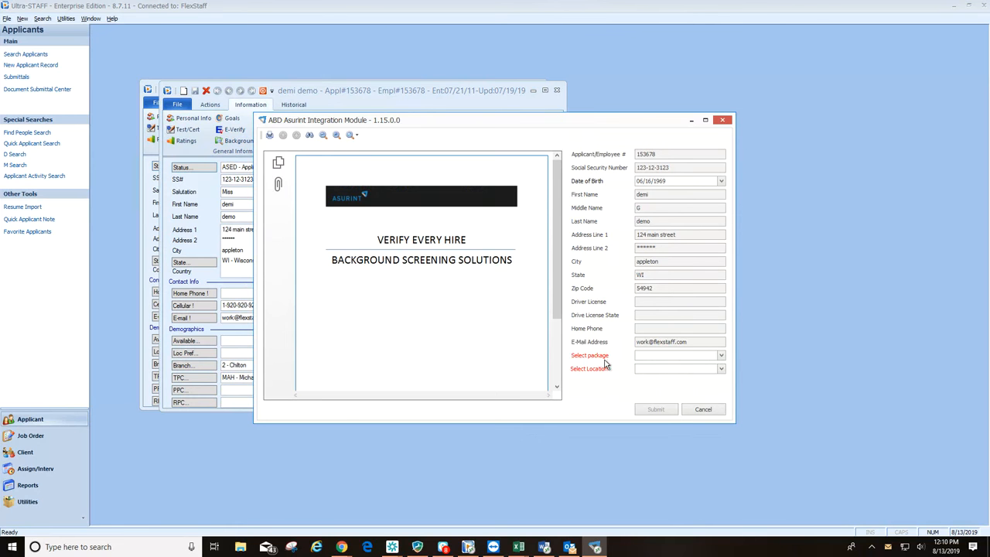
pyautogui.click(721, 356)
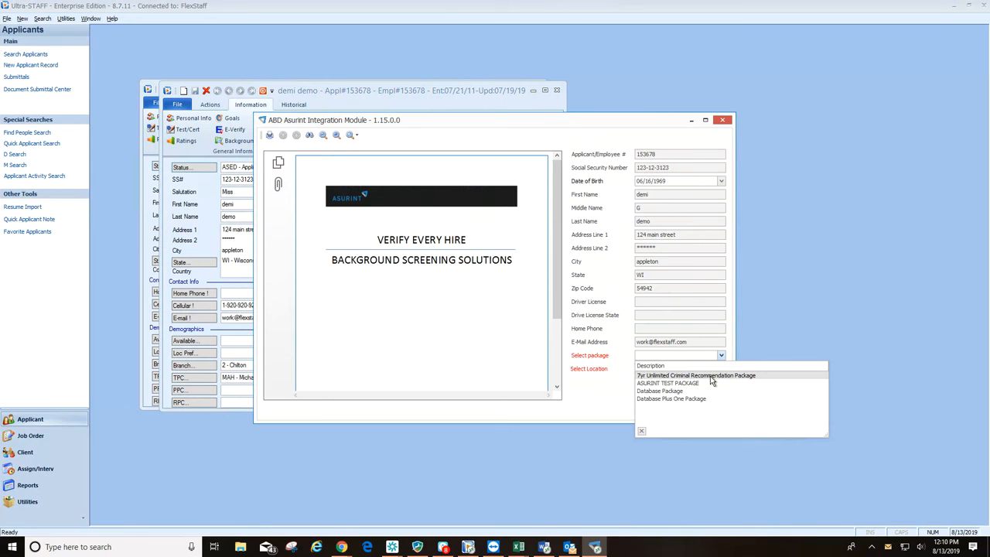
pyautogui.click(711, 376)
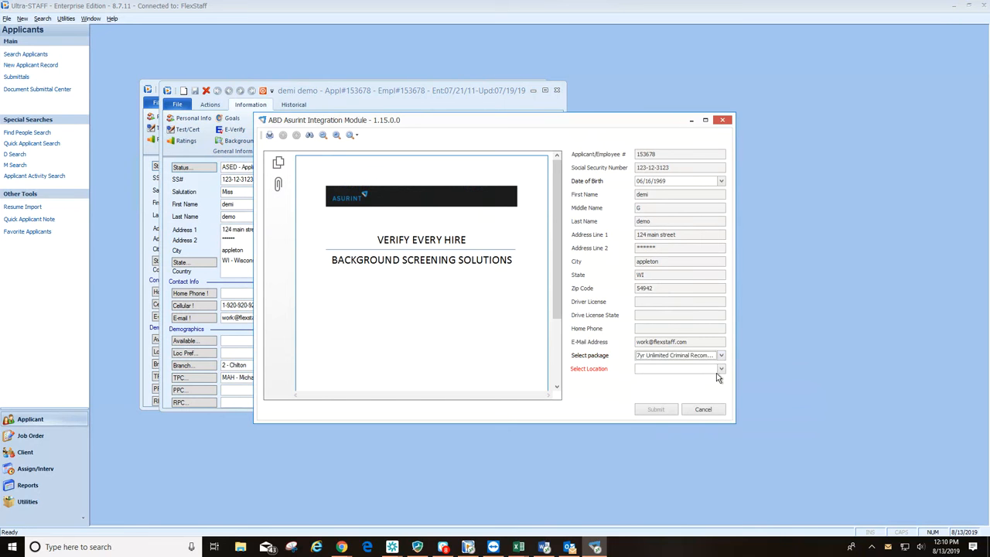
pyautogui.click(717, 371)
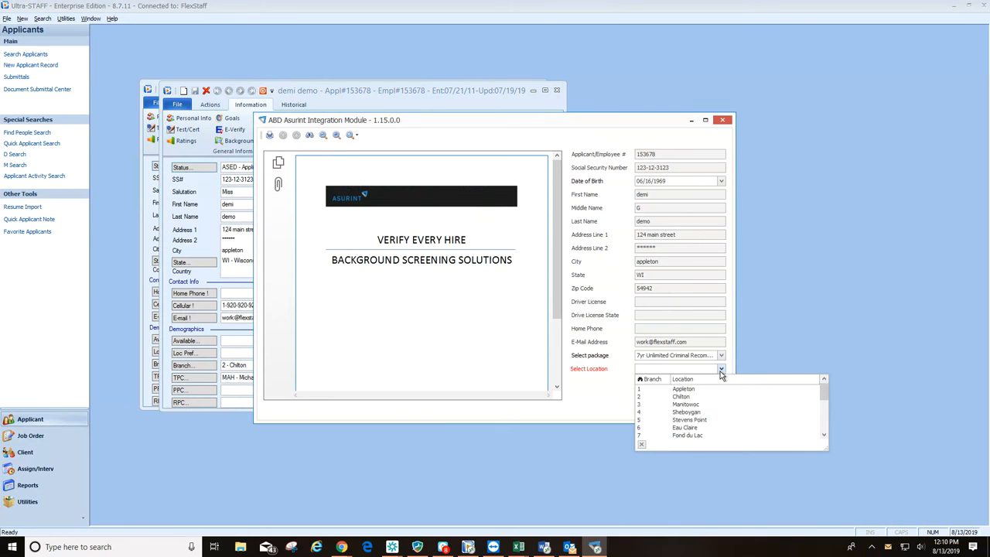
pyautogui.click(680, 390)
pyautogui.click(656, 409)
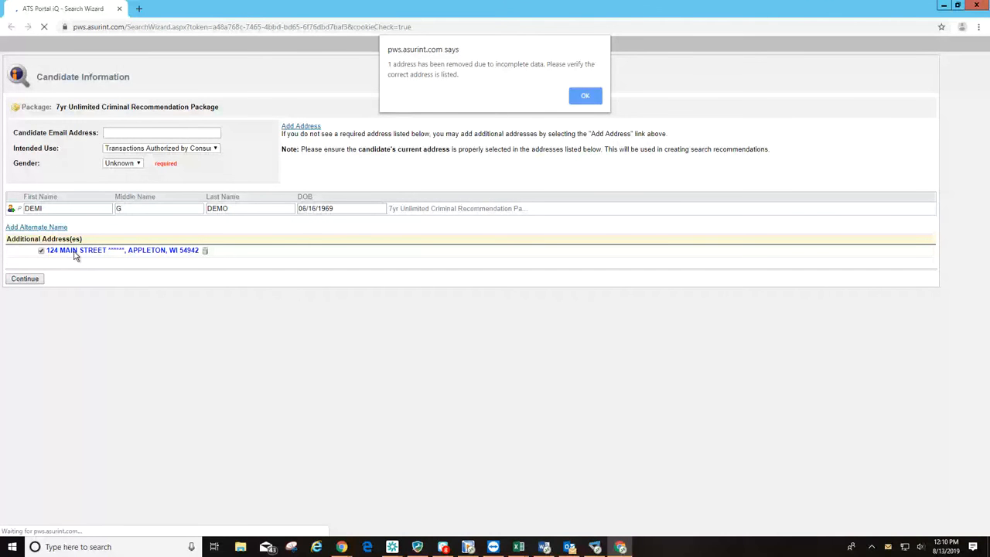
# Step: Dismiss the address notice, fill in the candidate's e-mail, set the gender to Female and continue the order
pyautogui.click(584, 96)
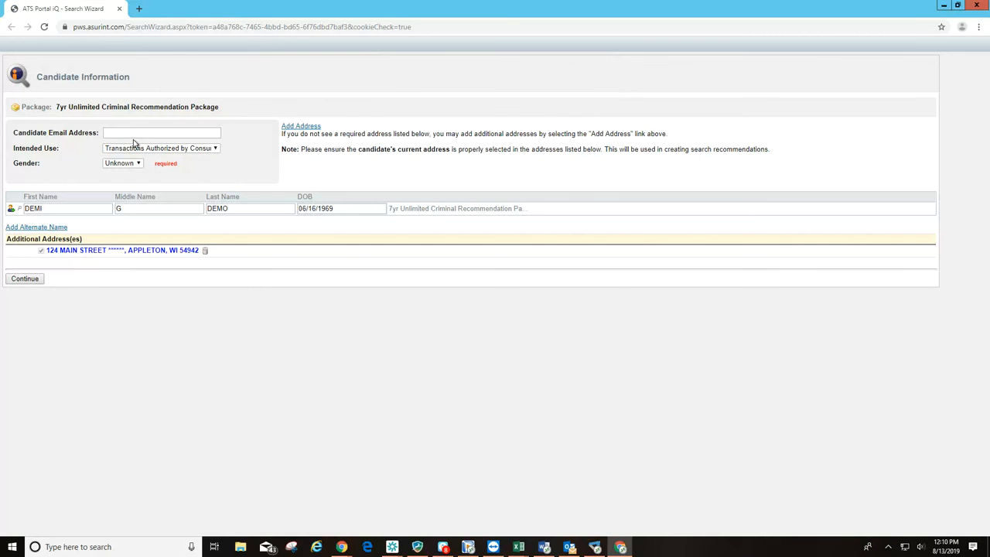
pyautogui.click(134, 133)
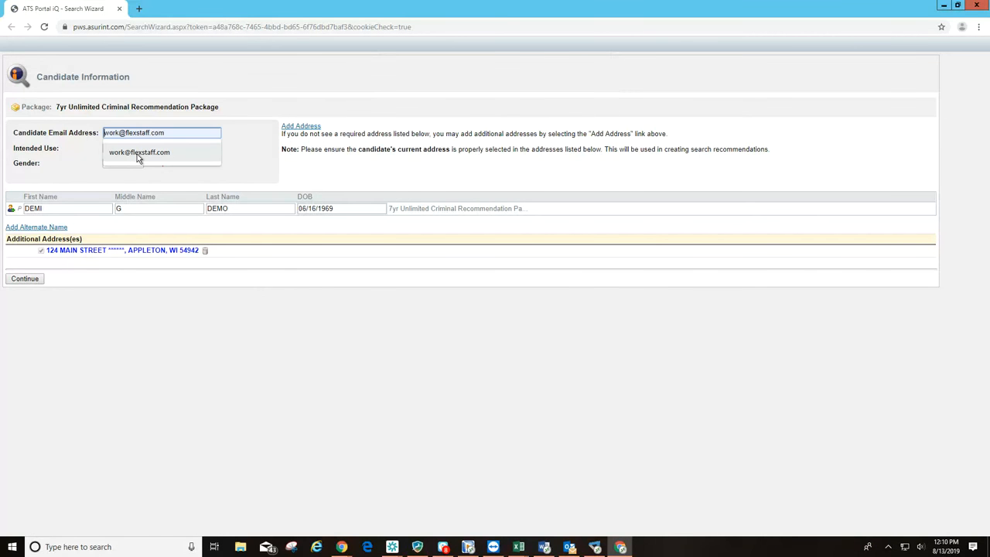
pyautogui.click(137, 154)
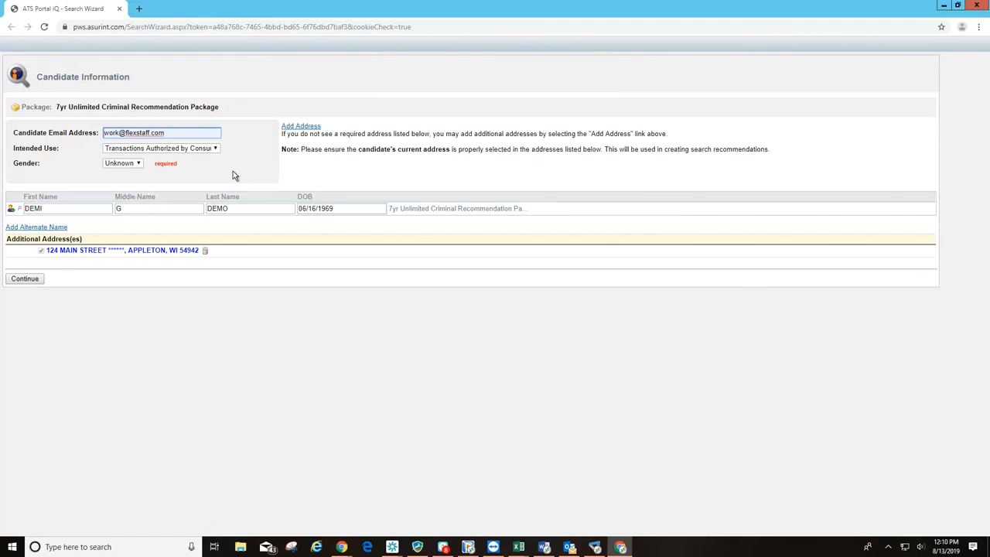
pyautogui.click(141, 165)
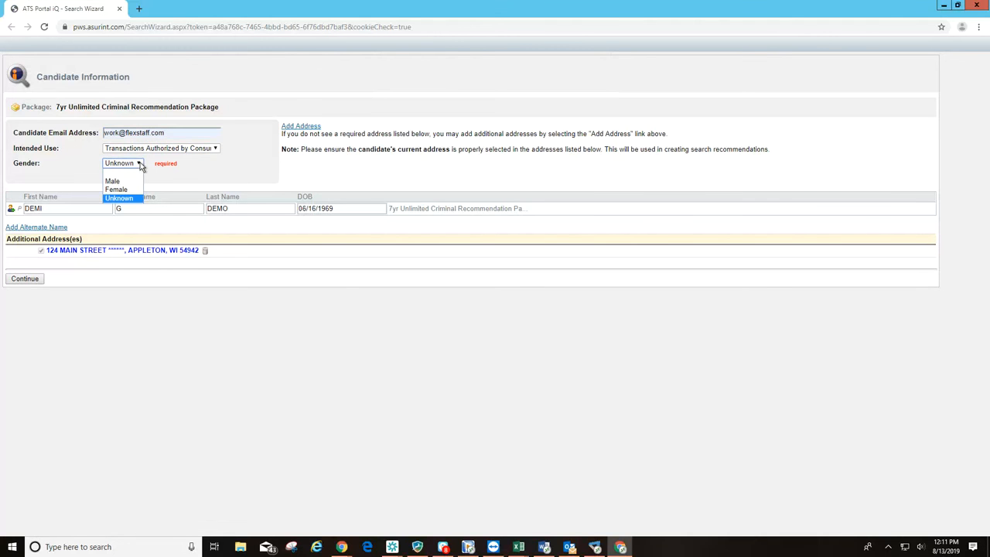
pyautogui.click(118, 189)
pyautogui.click(23, 283)
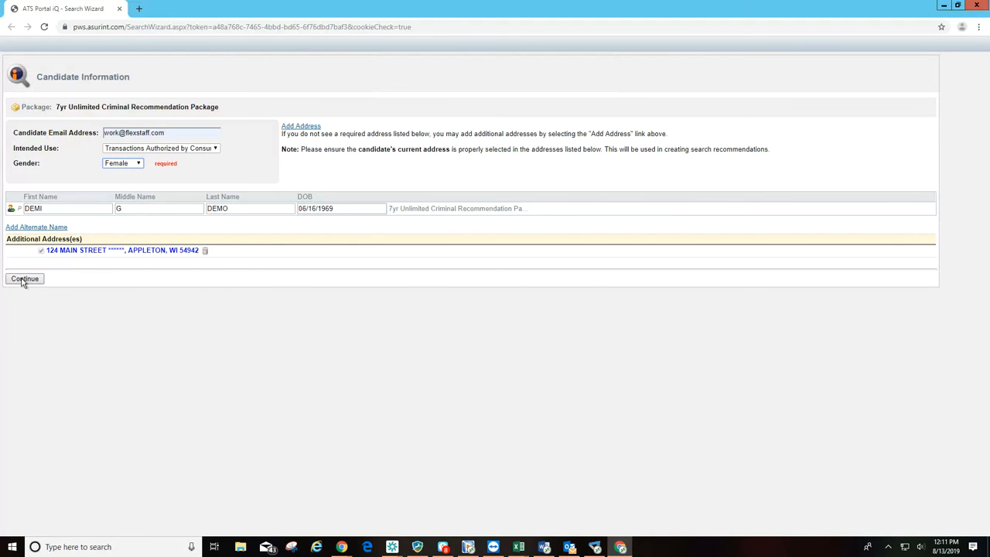
pyautogui.click(23, 280)
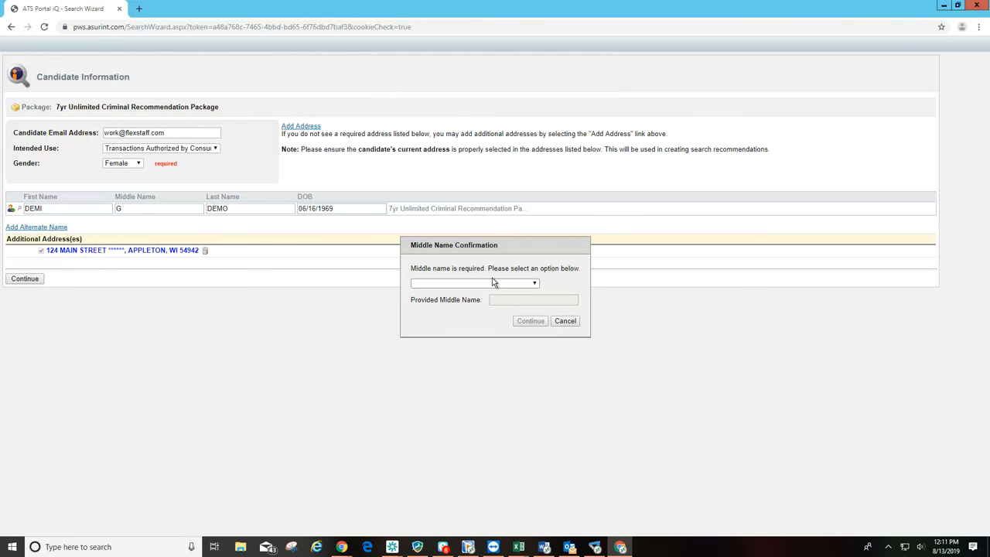
# Step: Confirm that the candidate only supplied a middle initial and accept the user certification to proceed to the order summary
pyautogui.click(532, 284)
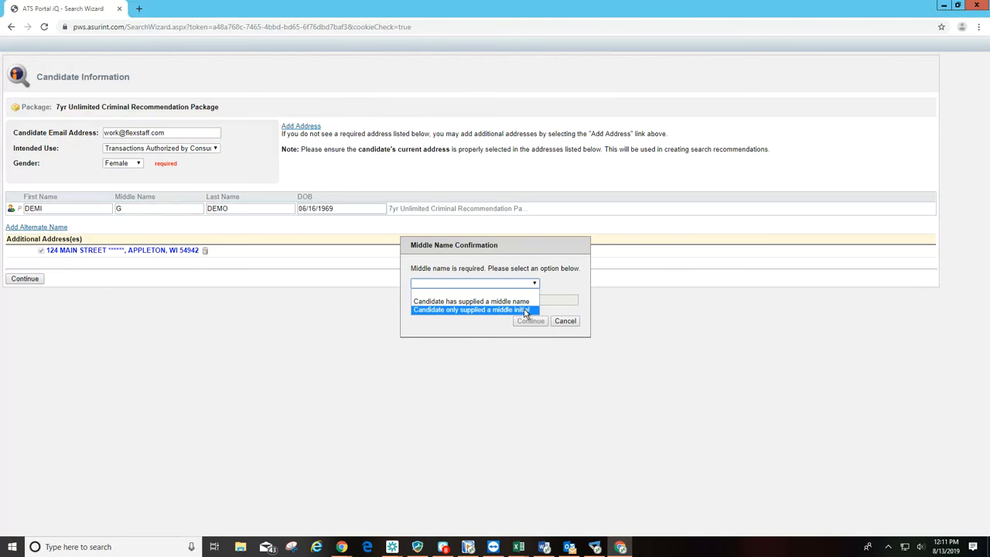
pyautogui.click(525, 310)
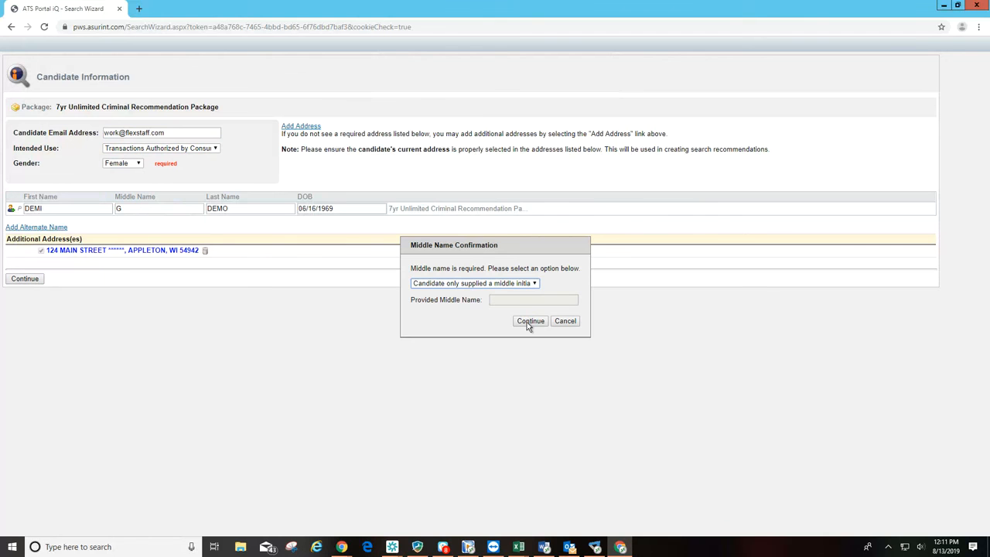
pyautogui.click(528, 321)
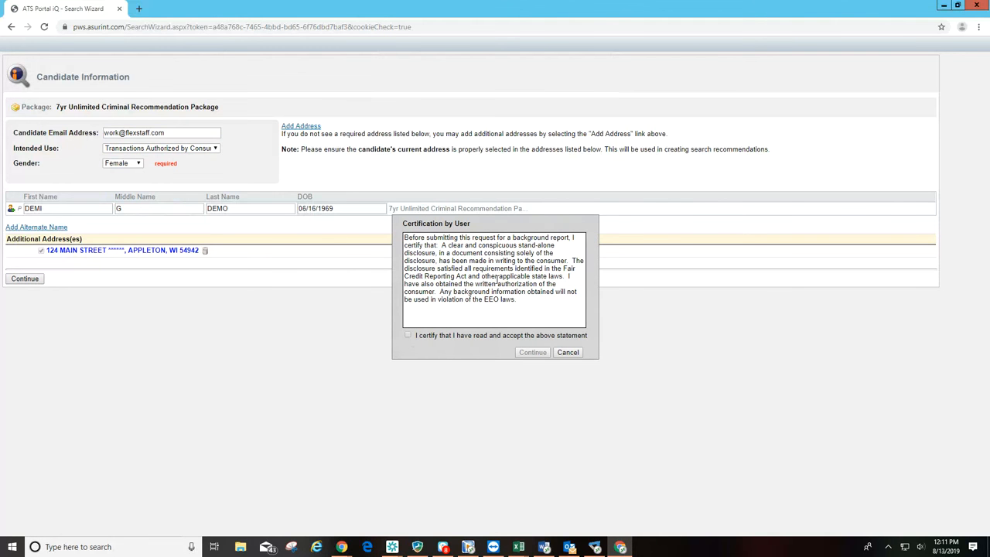
pyautogui.click(408, 336)
pyautogui.click(542, 354)
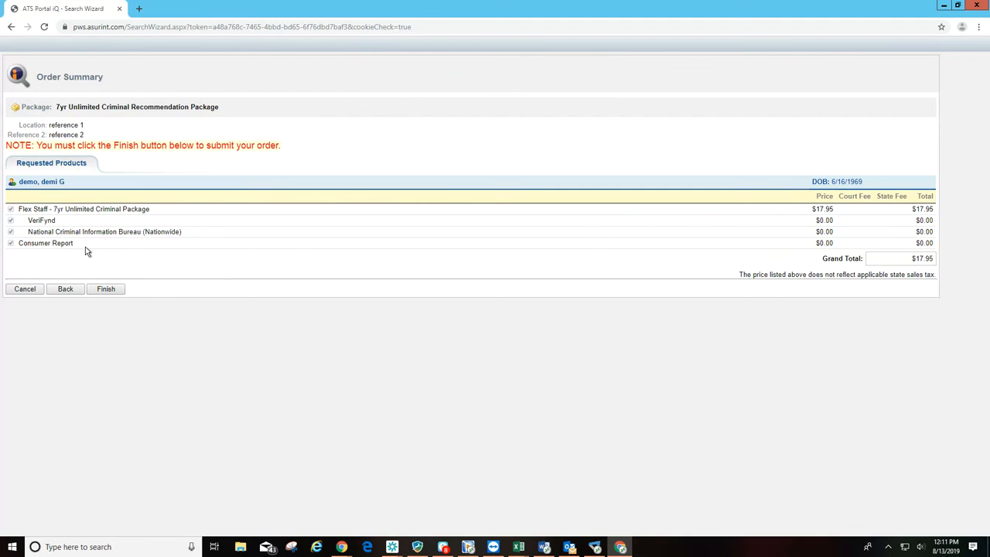
# Step: Cancel the background check order without finishing it and close the Asurint integration window
pyautogui.click(26, 290)
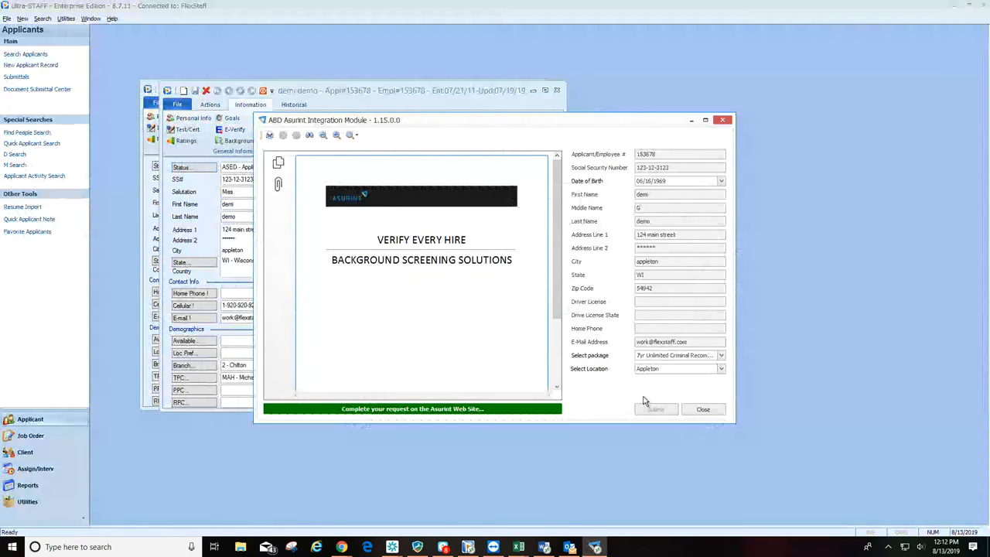
pyautogui.click(701, 410)
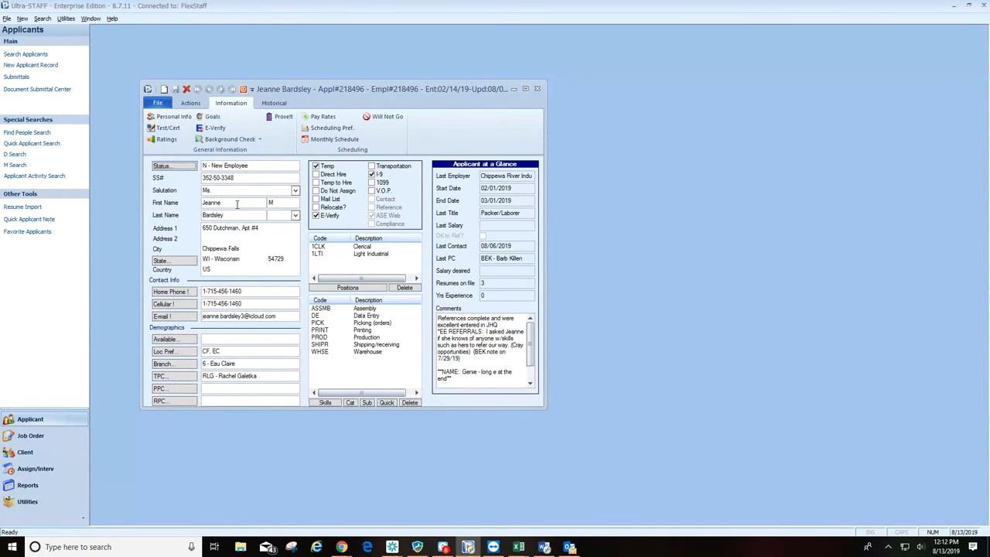
# Step: Open the Asurint Background Check Report attached to the background check entry in the remaining applicant's tests and certifications
pyautogui.click(178, 130)
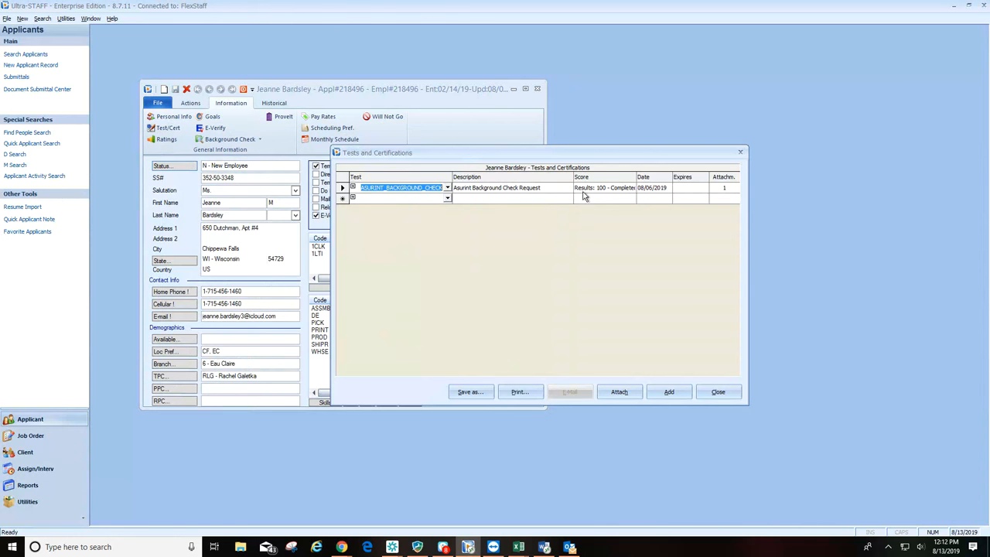
pyautogui.click(353, 187)
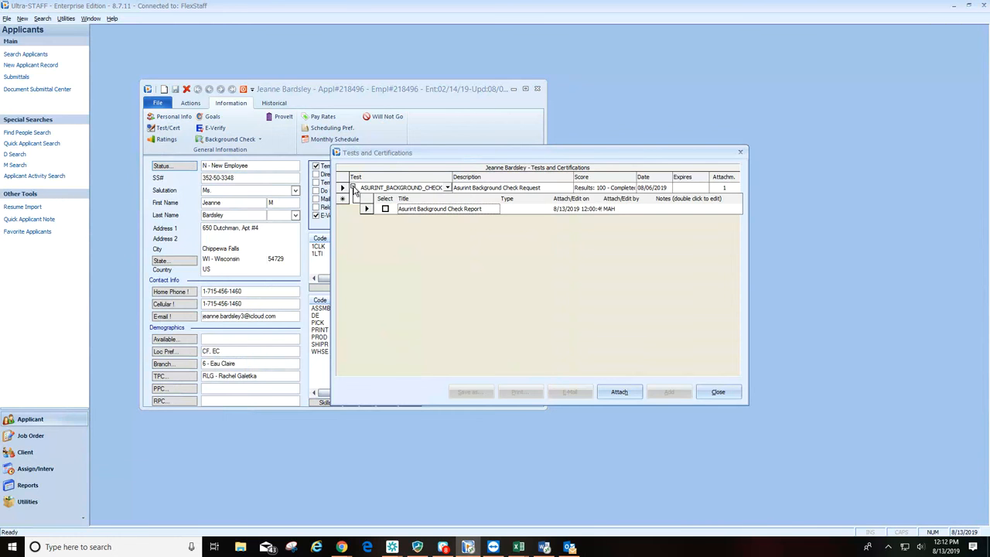
pyautogui.doubleClick(567, 210)
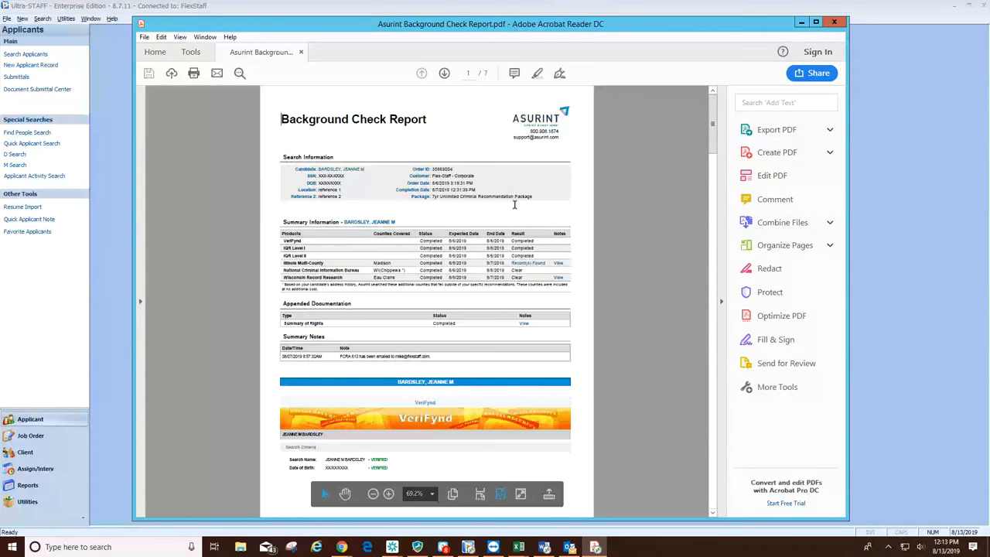
# Step: Look through the background check report from first to last page, then close it and the applicant's tests and certifications
pyautogui.scroll(-15, 513, 204)
pyautogui.scroll(-5, 513, 204)
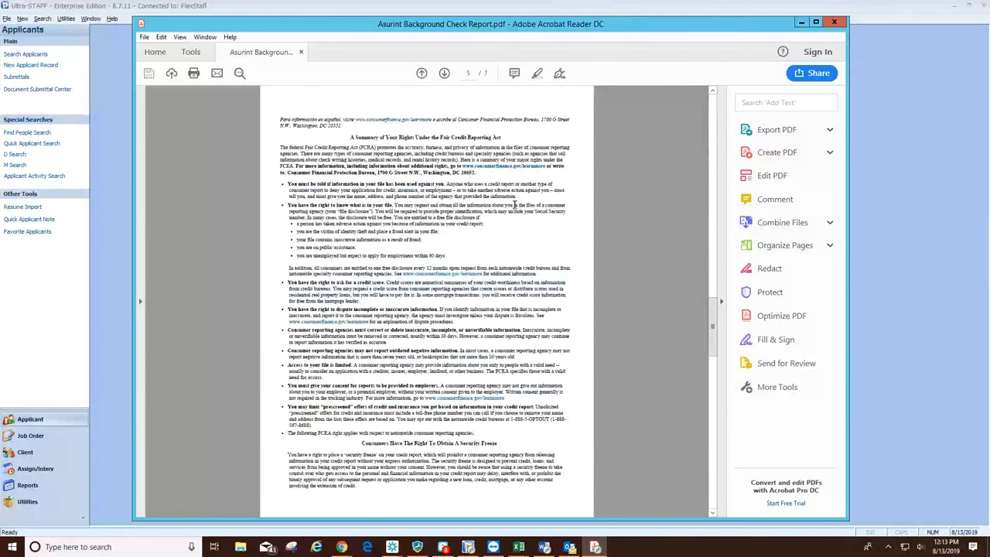
pyautogui.scroll(20, 514, 205)
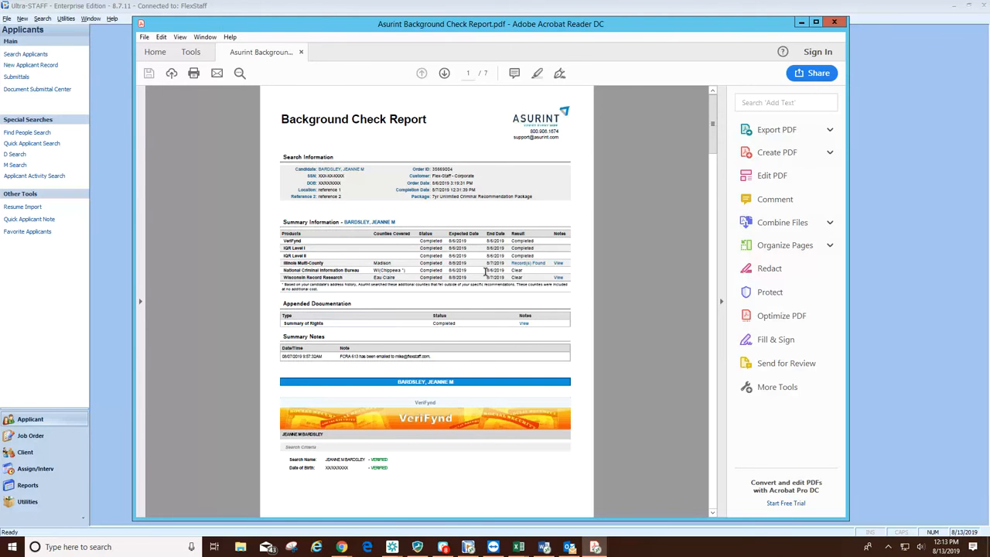
pyautogui.press('End')
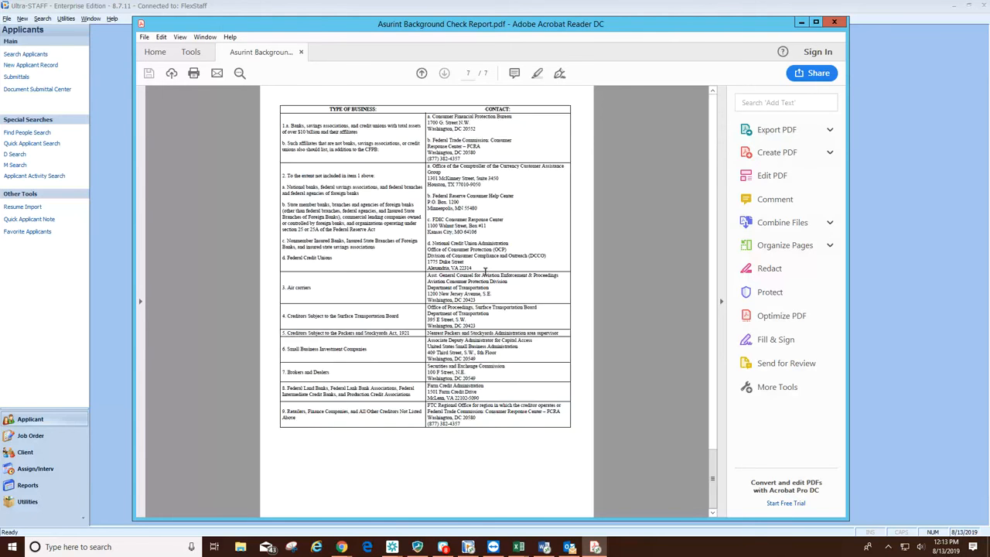
pyautogui.press('Home')
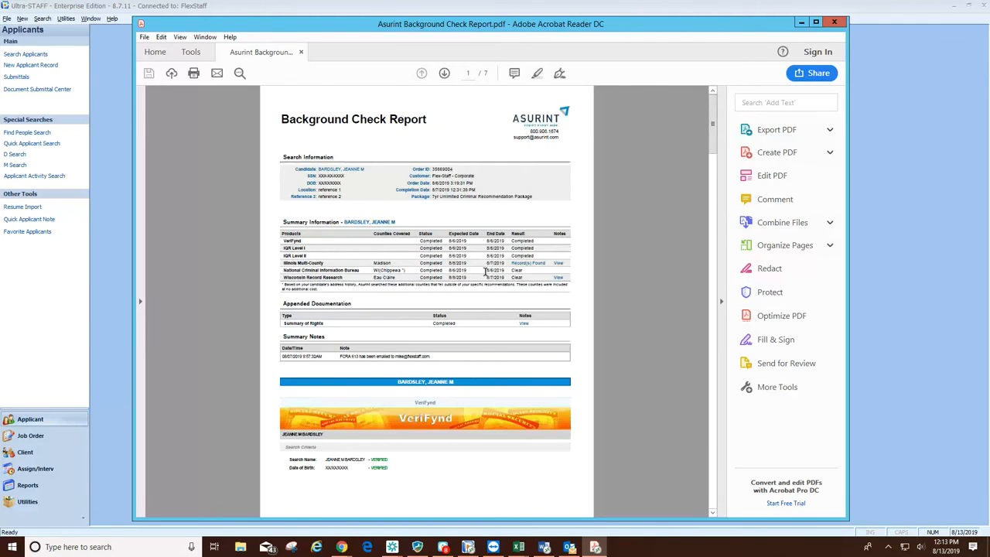
pyautogui.click(834, 22)
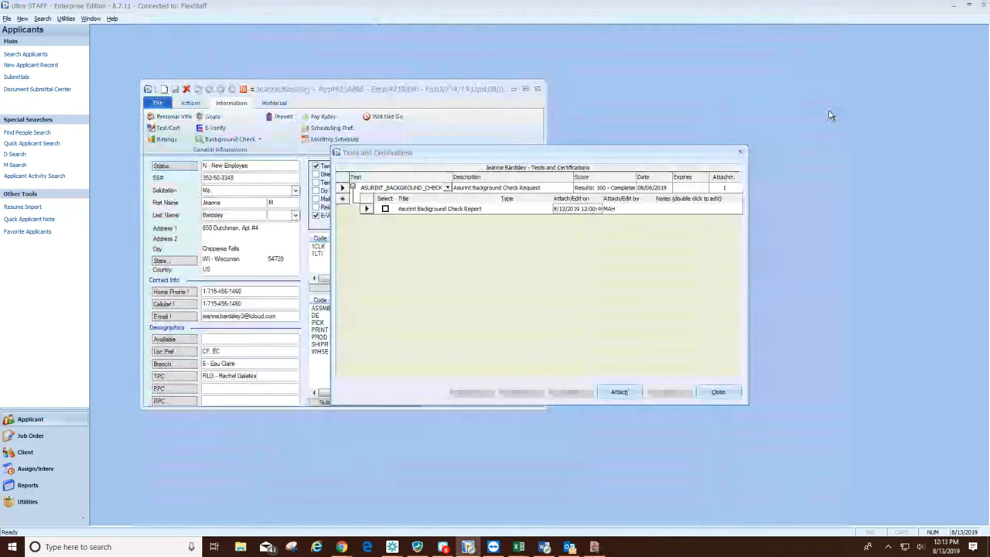
pyautogui.click(721, 393)
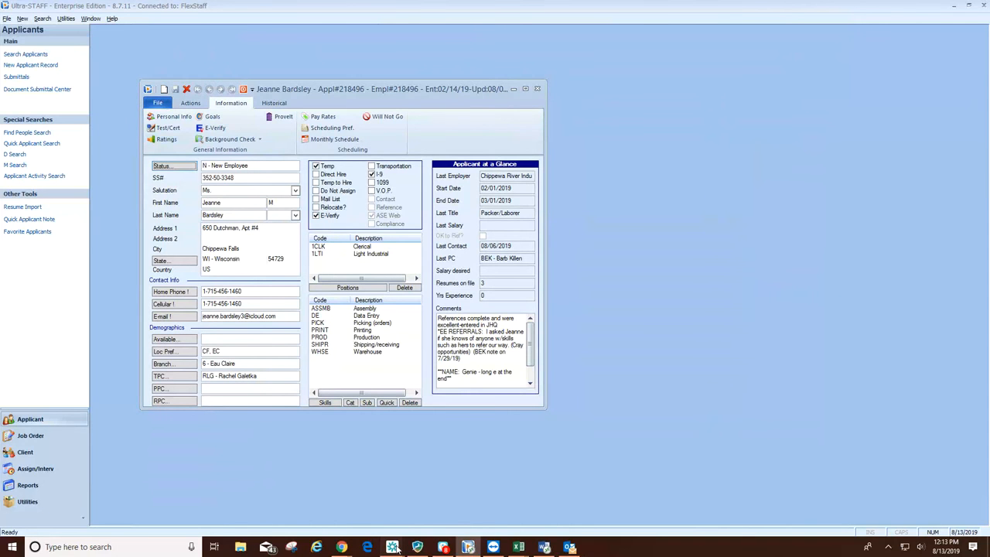
pyautogui.moveTo(394, 547)
pyautogui.click(411, 471)
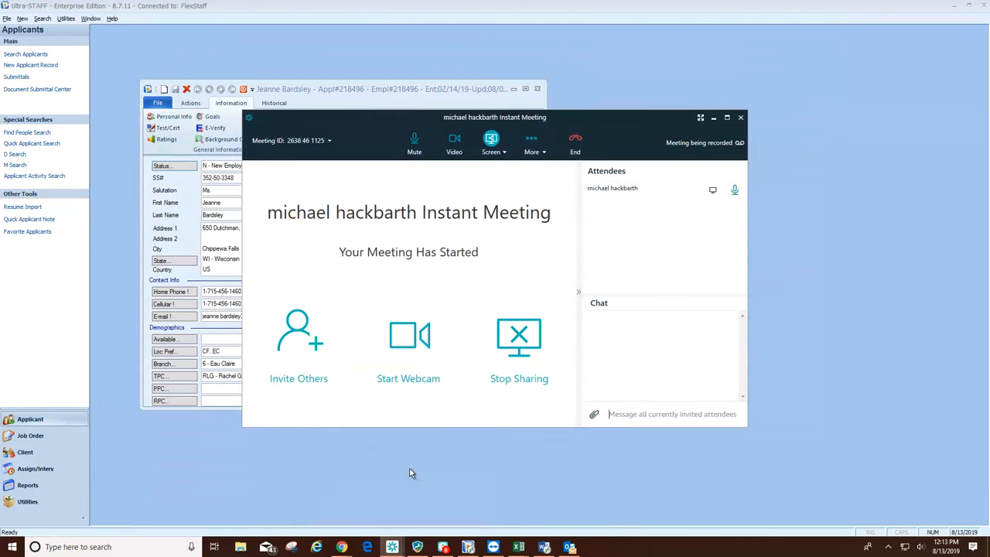